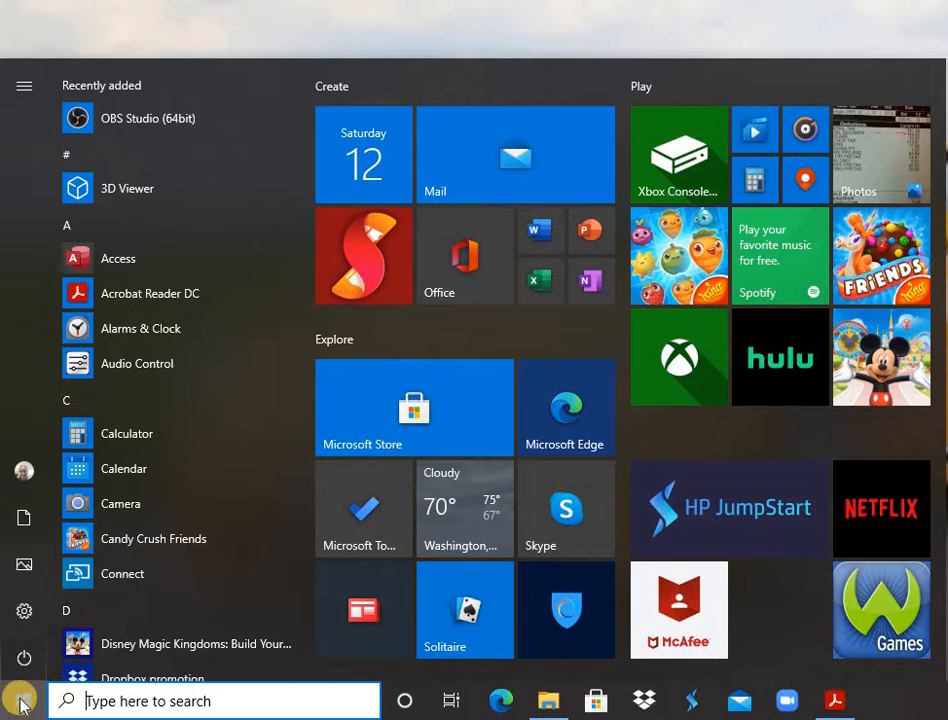
Open the Storage page in the System section of Windows Settings.
{"action": "left_click", "coordinate": [23, 615]}
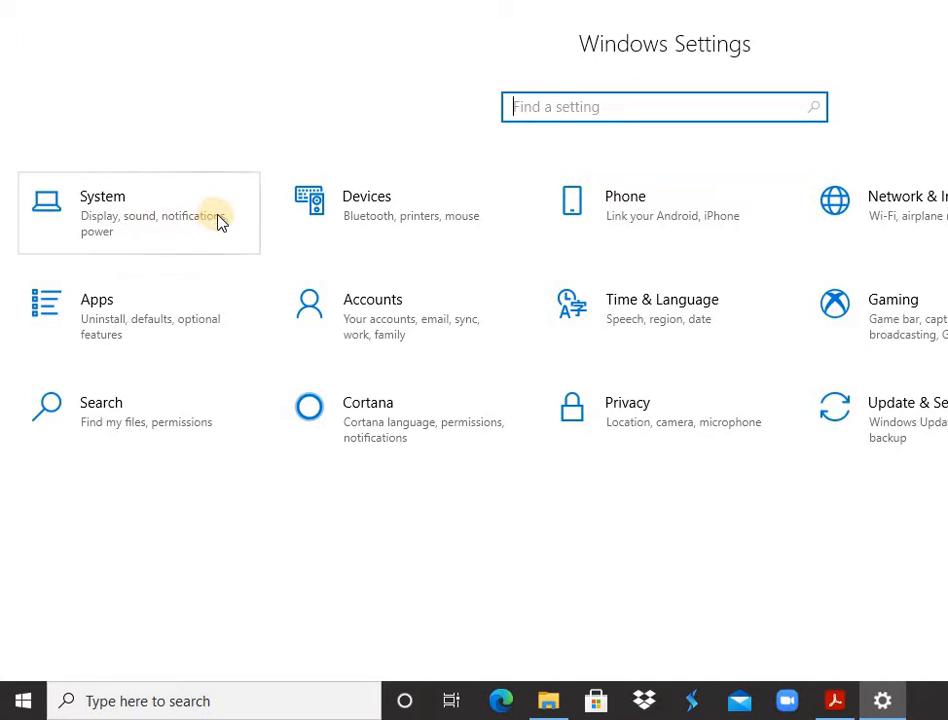
{"action": "left_click", "coordinate": [90, 210]}
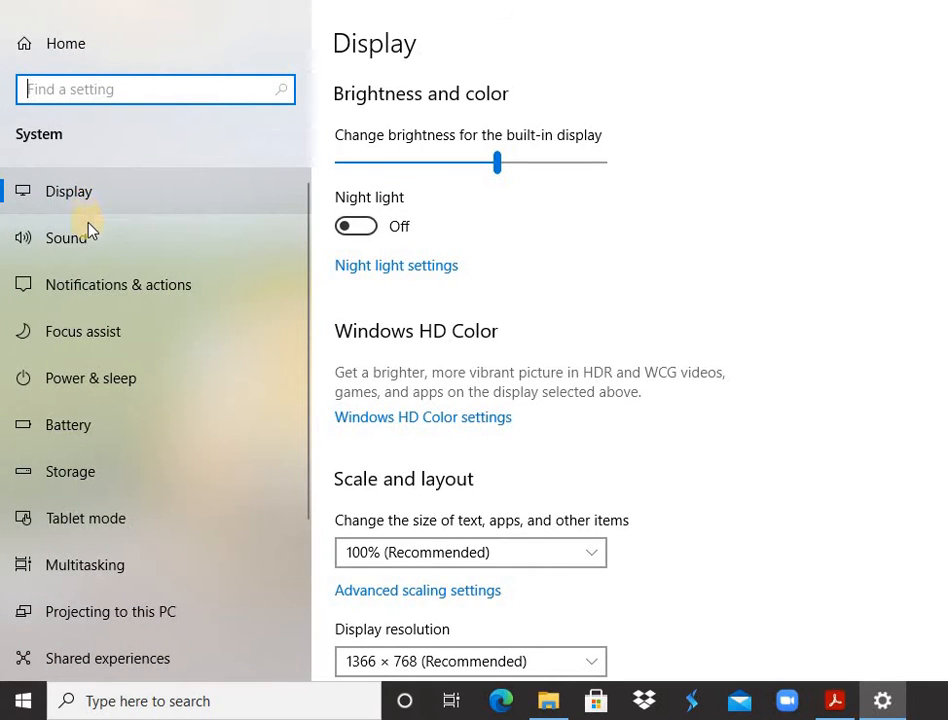
{"action": "left_click", "coordinate": [57, 481]}
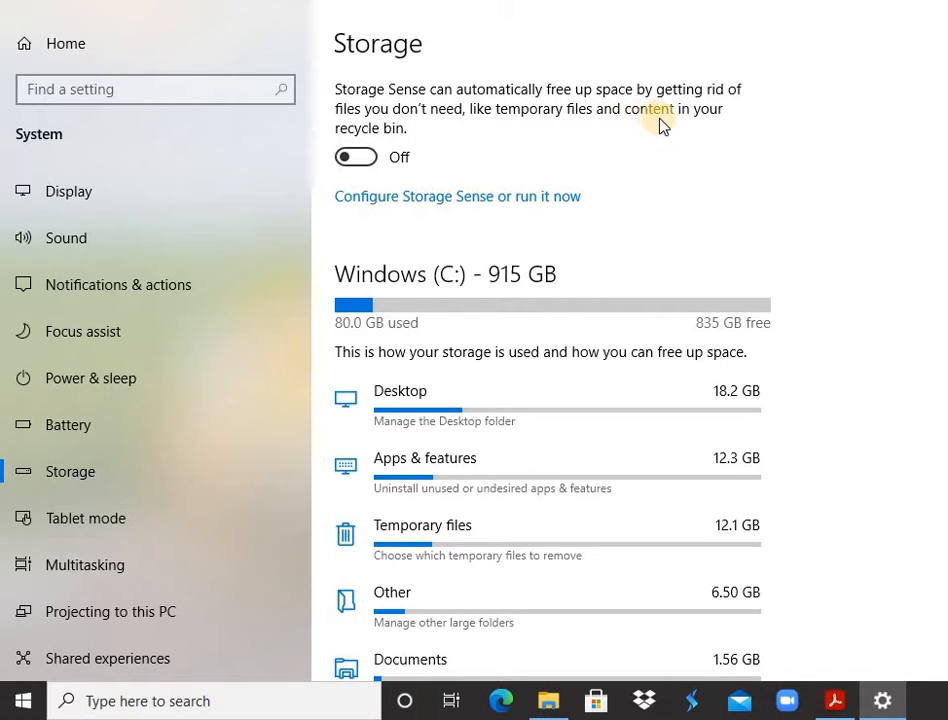
Turn Storage Sense on and switch it back off.
{"action": "left_click", "coordinate": [365, 166]}
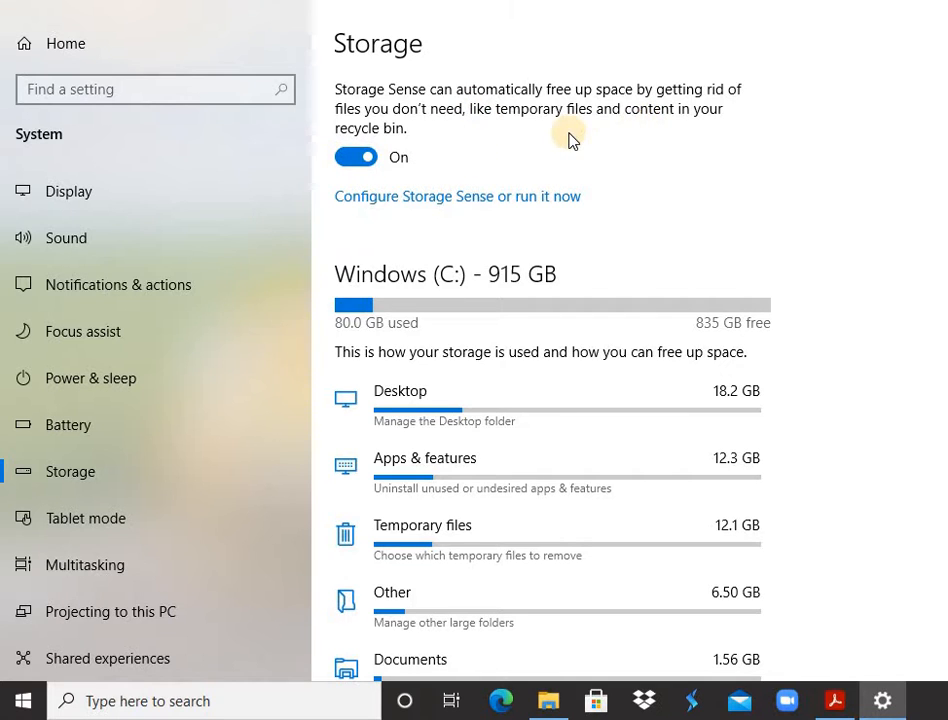
{"action": "left_click", "coordinate": [362, 161]}
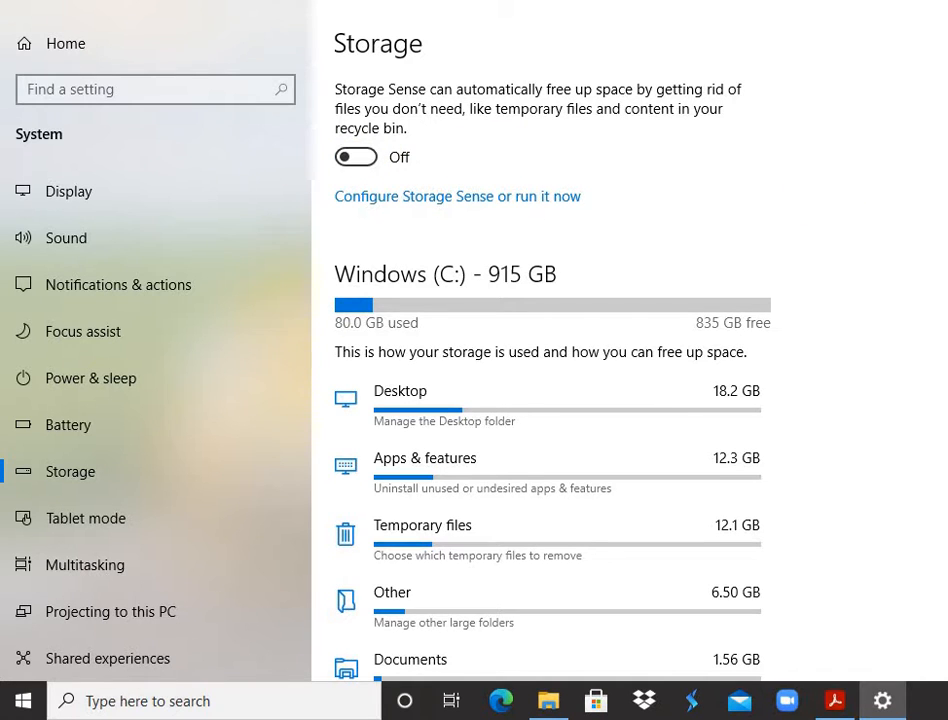
Open the Temporary files category in the storage breakdown of the Windows (C:) drive.
{"action": "scroll", "coordinate": [550, 400], "scroll_direction": "down", "scroll_amount": 3}
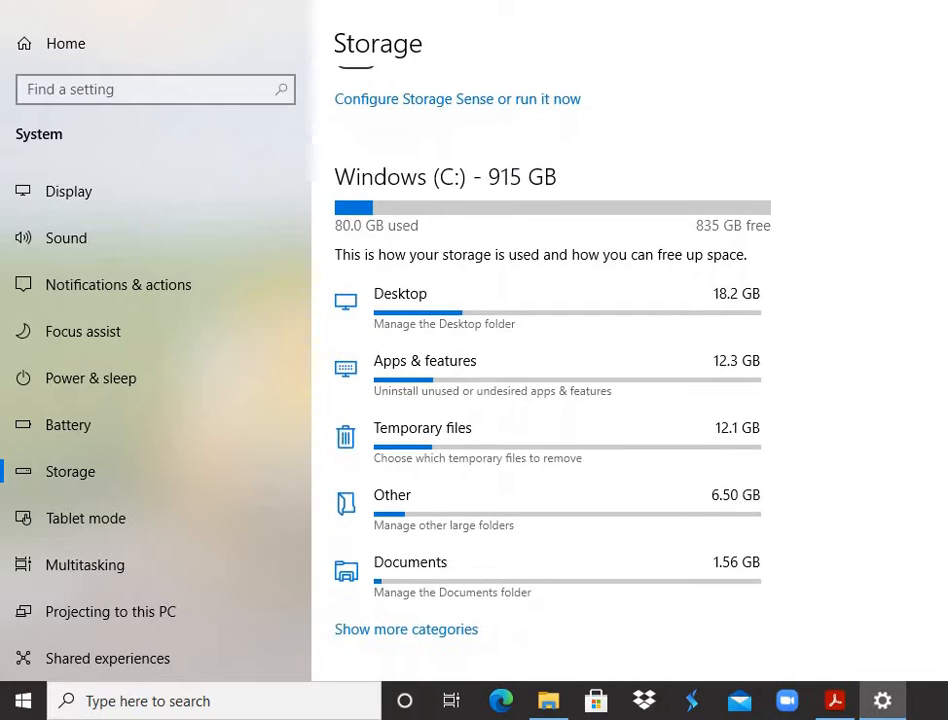
{"action": "scroll", "coordinate": [550, 400], "scroll_direction": "down", "scroll_amount": 1}
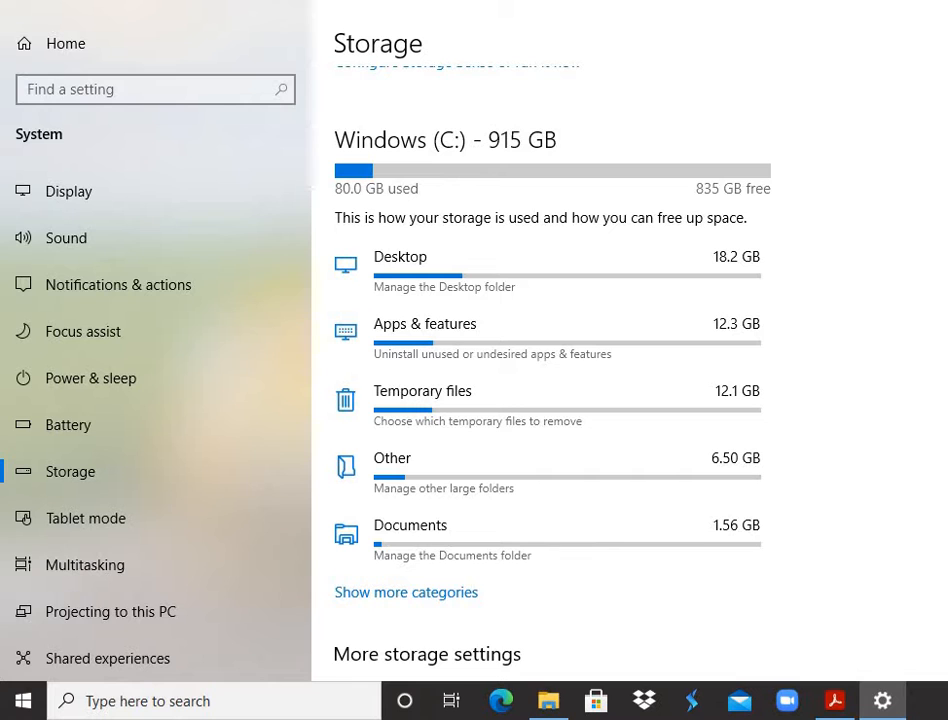
{"action": "scroll", "coordinate": [550, 400], "scroll_direction": "down", "scroll_amount": 1}
{"action": "scroll", "coordinate": [550, 400], "scroll_direction": "down", "scroll_amount": 2}
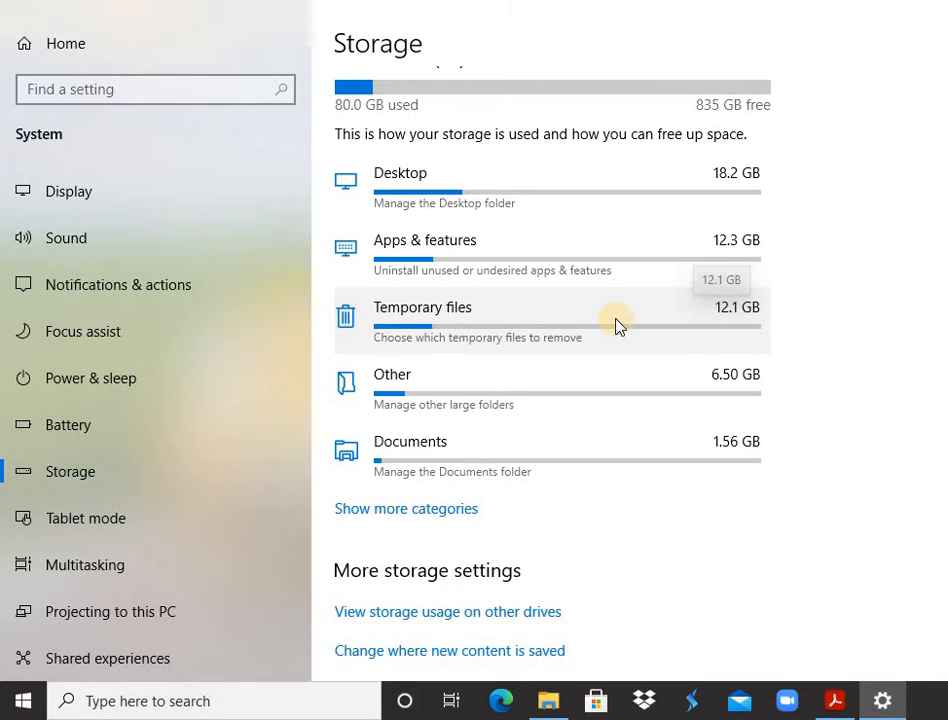
{"action": "left_click", "coordinate": [344, 320]}
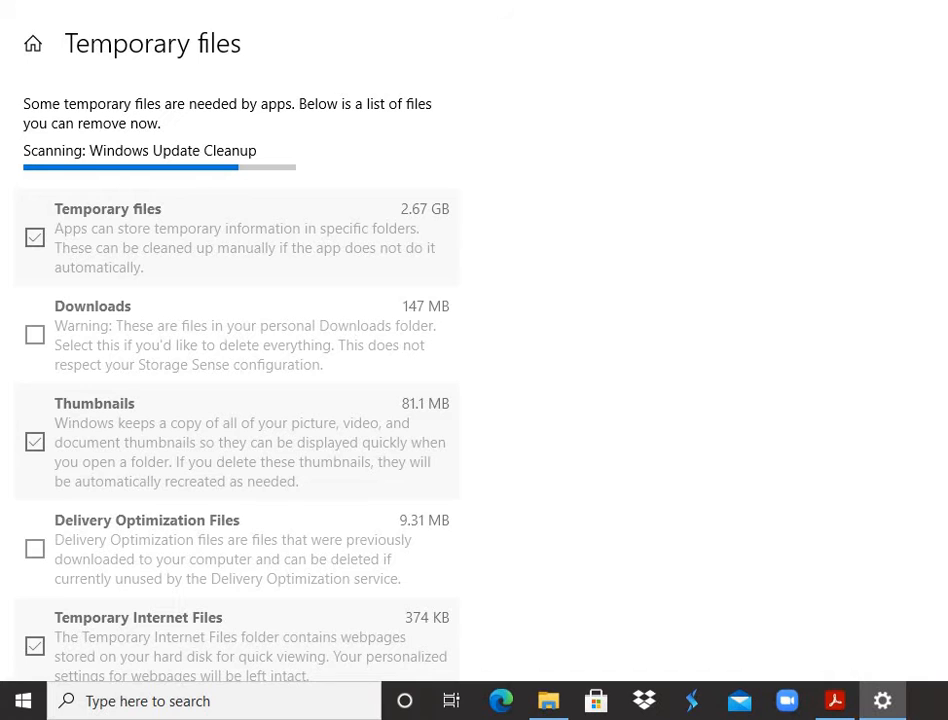
Examine the list of removable temporary file categories, including which ones are preselected and how much space each uses.
{"action": "scroll", "coordinate": [237, 380], "scroll_direction": "down", "scroll_amount": 3}
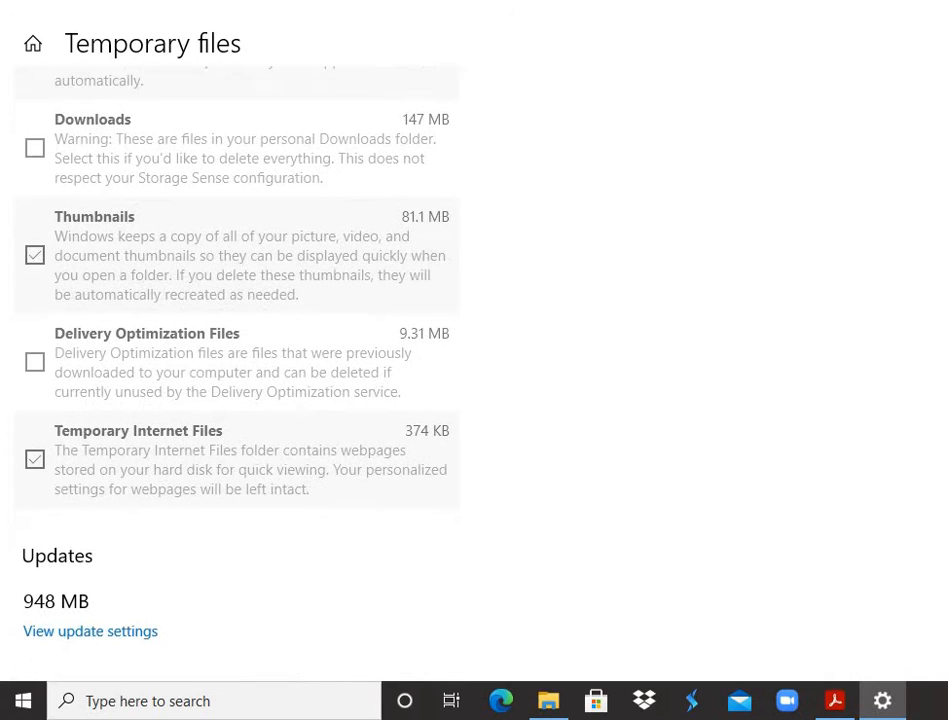
{"action": "scroll", "coordinate": [237, 380], "scroll_direction": "down", "scroll_amount": 1}
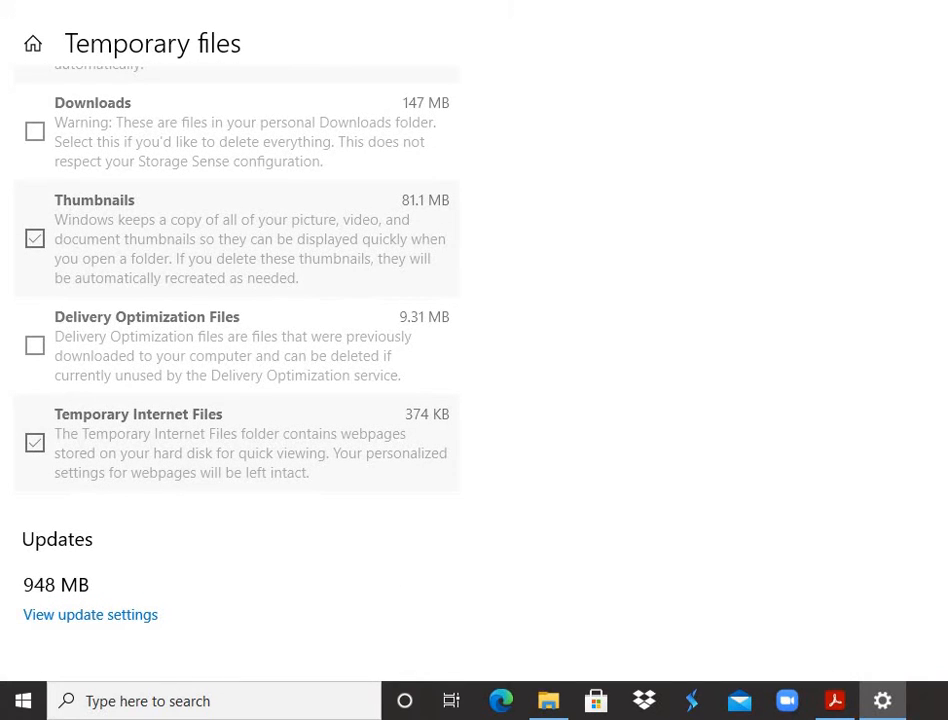
{"action": "scroll", "coordinate": [237, 380], "scroll_direction": "up", "scroll_amount": 1}
{"action": "scroll", "coordinate": [237, 380], "scroll_direction": "down", "scroll_amount": 1}
{"action": "scroll", "coordinate": [237, 380], "scroll_direction": "up", "scroll_amount": 3}
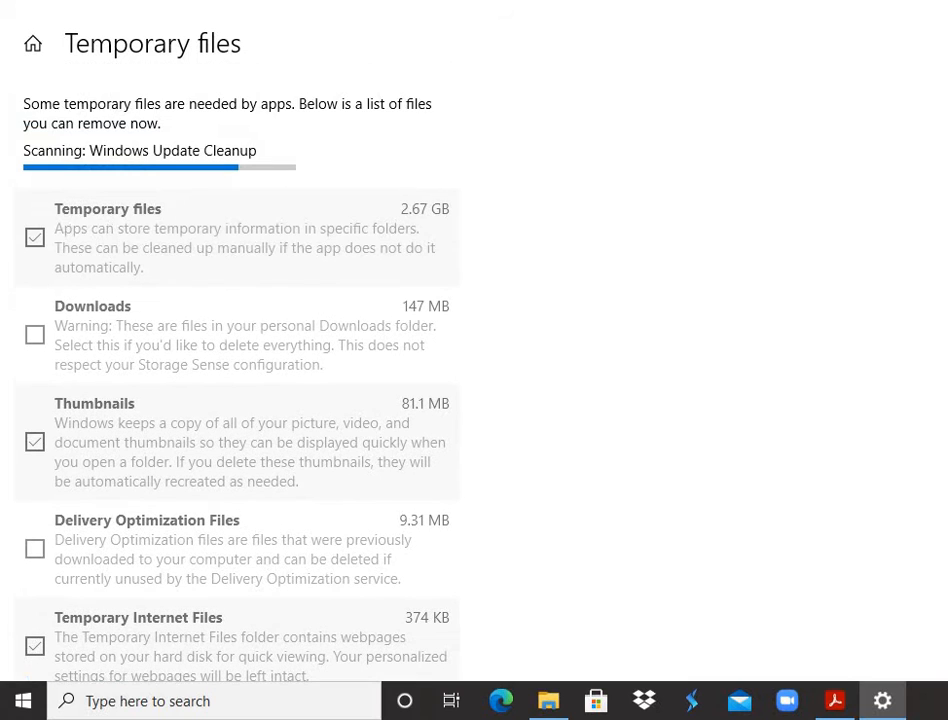
{"action": "scroll", "coordinate": [237, 380], "scroll_direction": "down", "scroll_amount": 3}
{"action": "scroll", "coordinate": [237, 380], "scroll_direction": "up", "scroll_amount": 3}
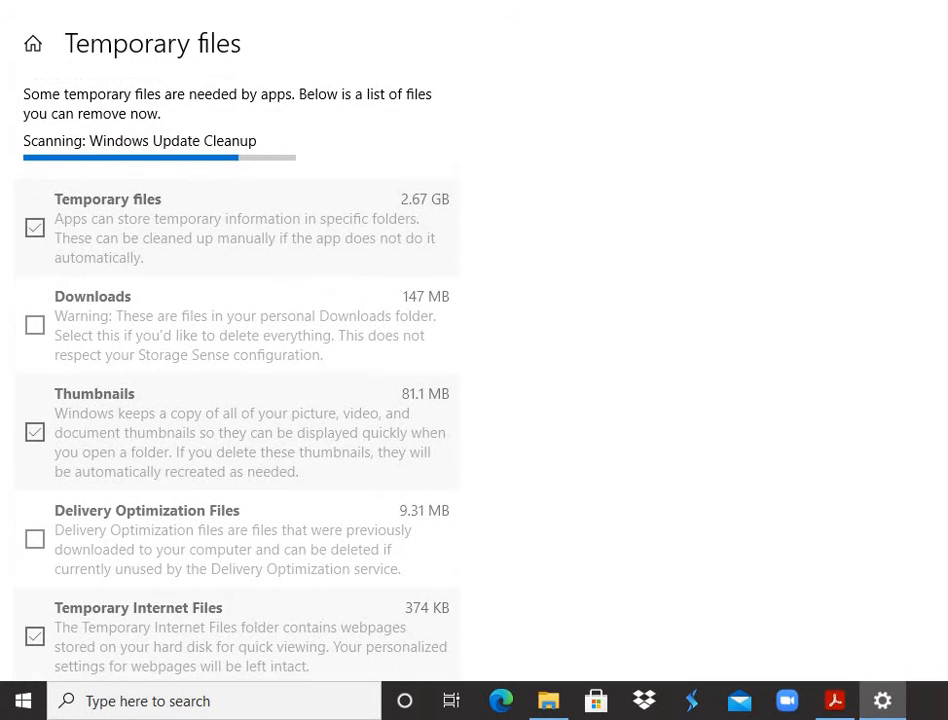
{"action": "scroll", "coordinate": [237, 380], "scroll_direction": "down", "scroll_amount": 3}
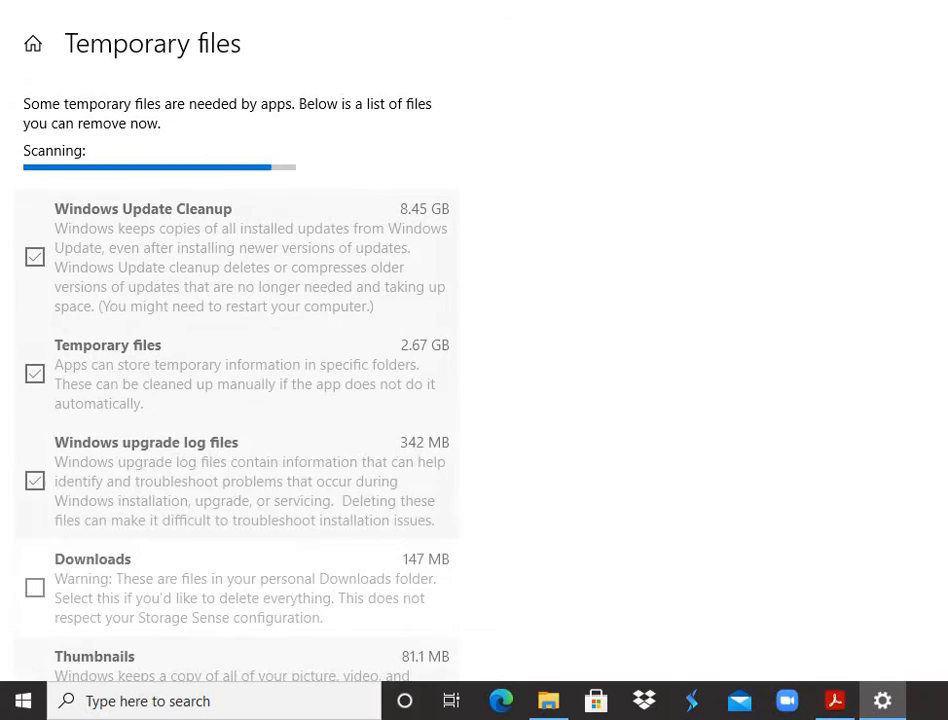
{"action": "scroll", "coordinate": [237, 380], "scroll_direction": "down", "scroll_amount": 4}
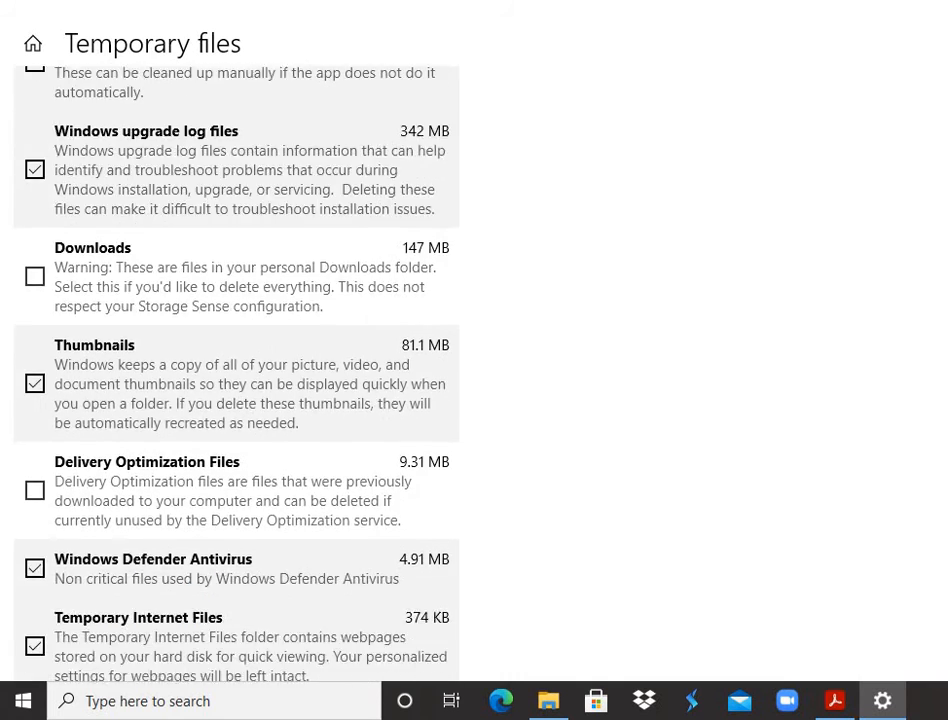
{"action": "scroll", "coordinate": [237, 380], "scroll_direction": "up", "scroll_amount": 5}
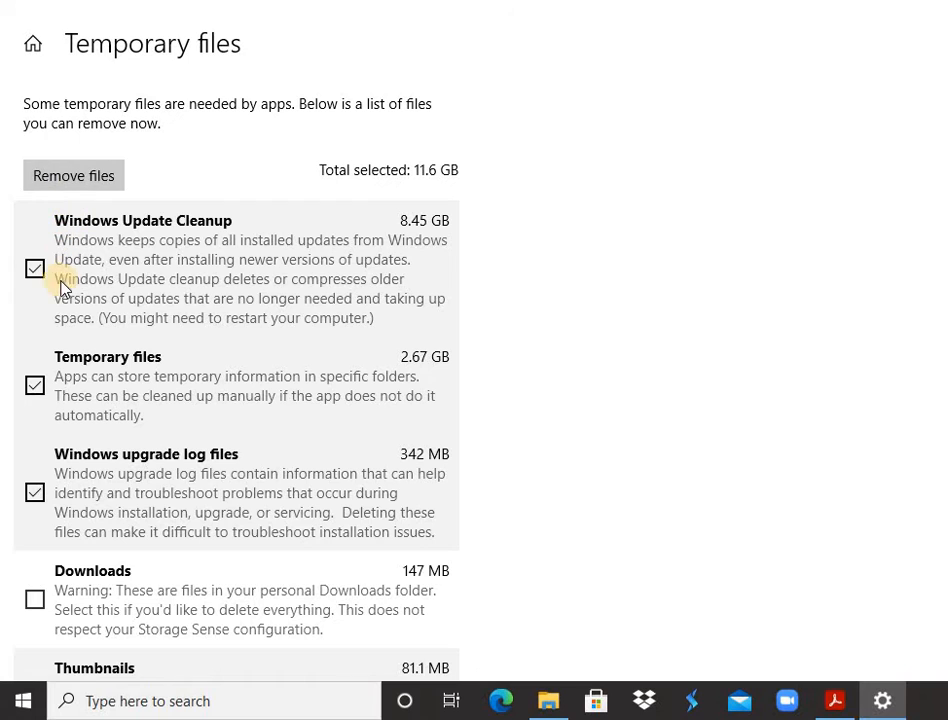
Exclude Windows Update Cleanup and Windows upgrade log files from the temporary files selected for removal.
{"action": "left_click", "coordinate": [35, 266]}
{"action": "left_click", "coordinate": [36, 268]}
{"action": "left_click", "coordinate": [35, 270]}
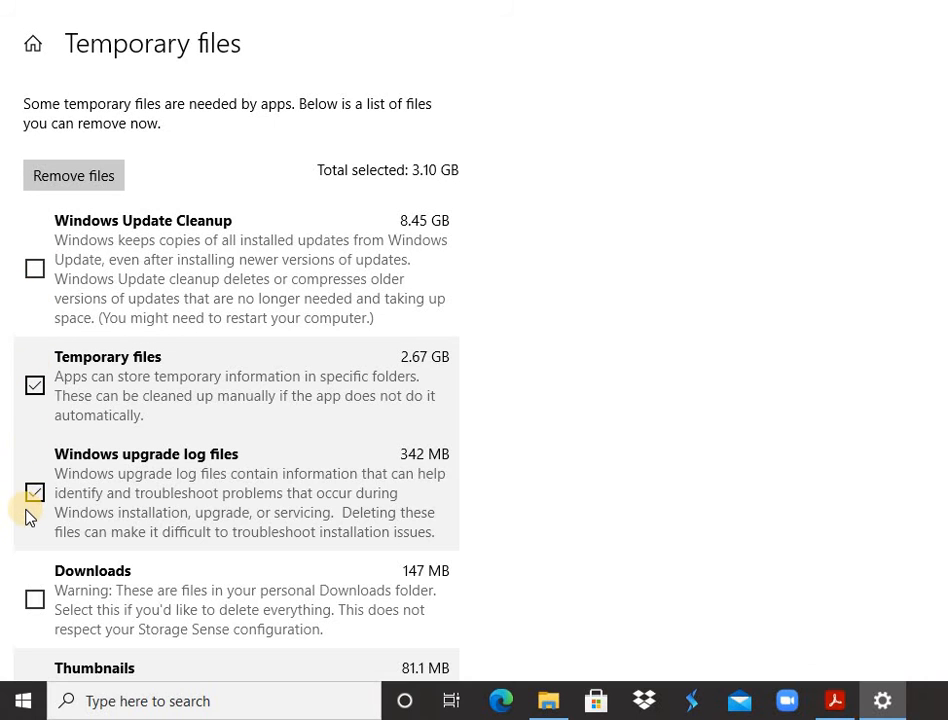
{"action": "left_click", "coordinate": [34, 496]}
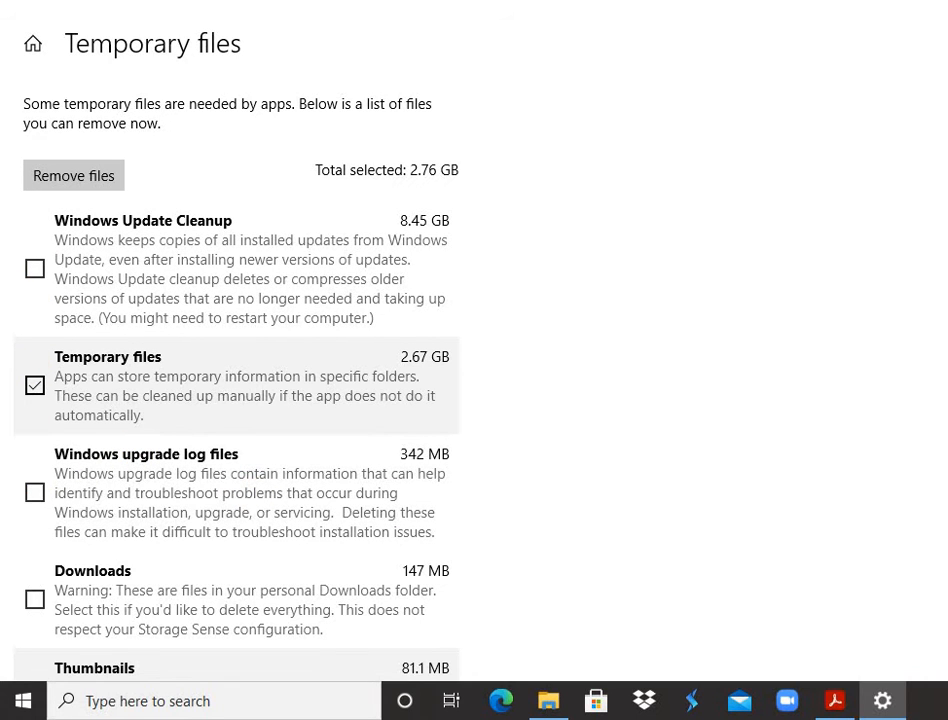
Deselect Thumbnails, Windows Defender Antivirus, and Windows error reports and feedback diagnostics so they are not removed.
{"action": "scroll", "coordinate": [593, 425], "scroll_direction": "down", "scroll_amount": 5}
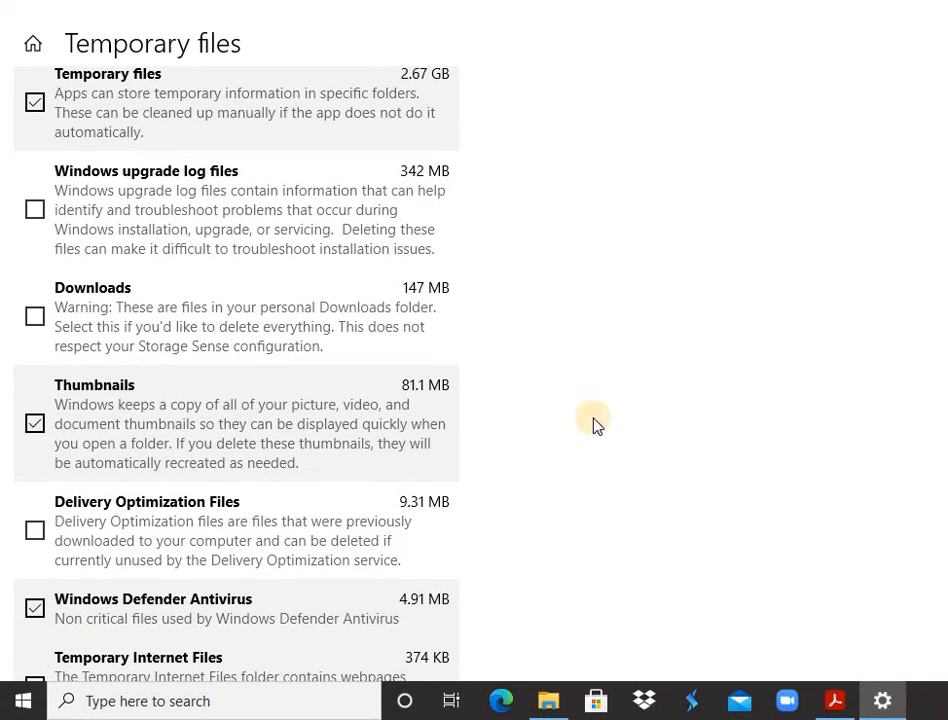
{"action": "left_click", "coordinate": [36, 424]}
{"action": "left_click", "coordinate": [33, 607]}
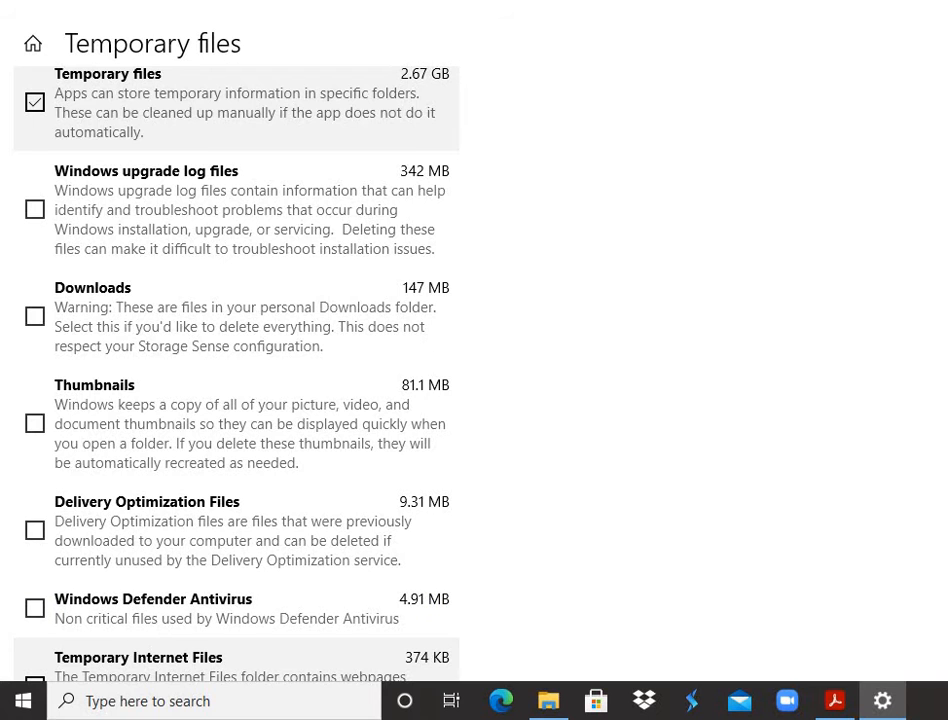
{"action": "scroll", "coordinate": [531, 320], "scroll_direction": "down", "scroll_amount": 3}
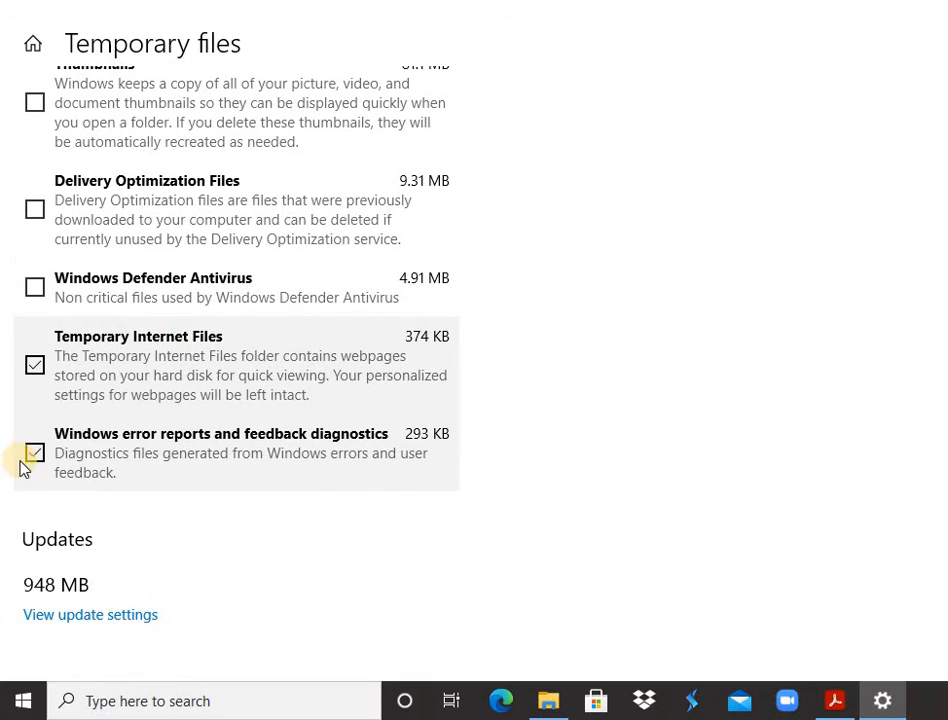
{"action": "left_click", "coordinate": [33, 454]}
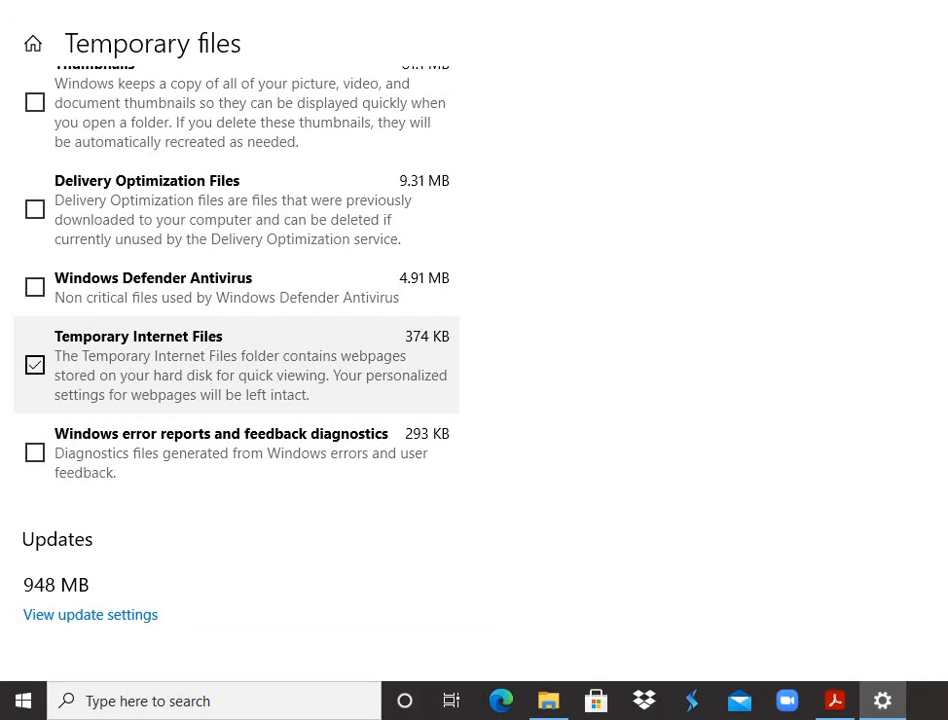
Remove the selected Temporary files and Temporary Internet Files from the computer.
{"action": "scroll", "coordinate": [236, 360], "scroll_direction": "up", "scroll_amount": 3}
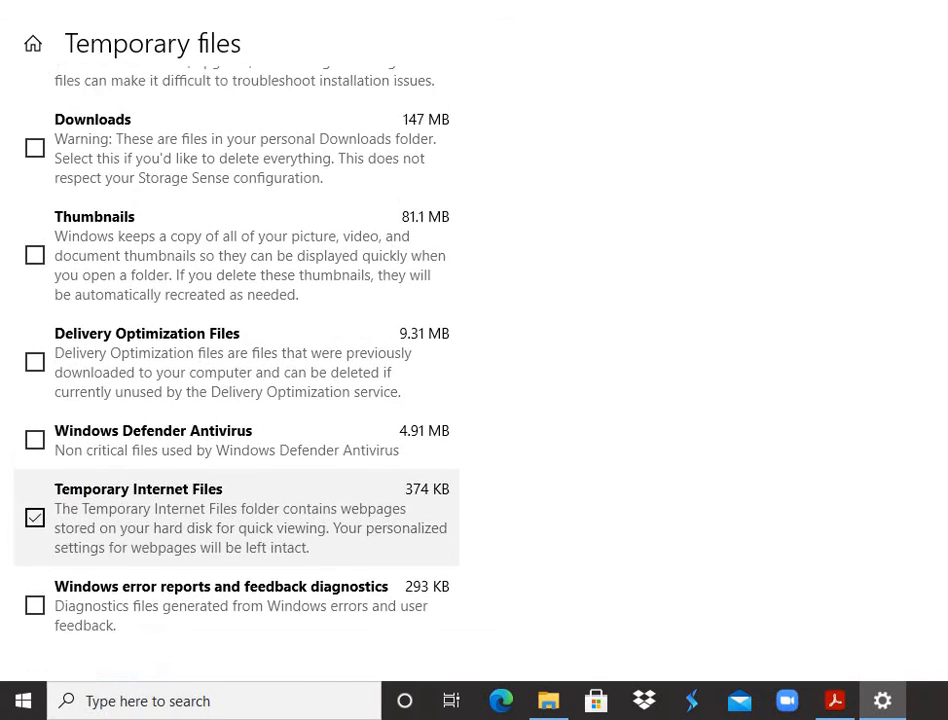
{"action": "scroll", "coordinate": [236, 360], "scroll_direction": "up", "scroll_amount": 1}
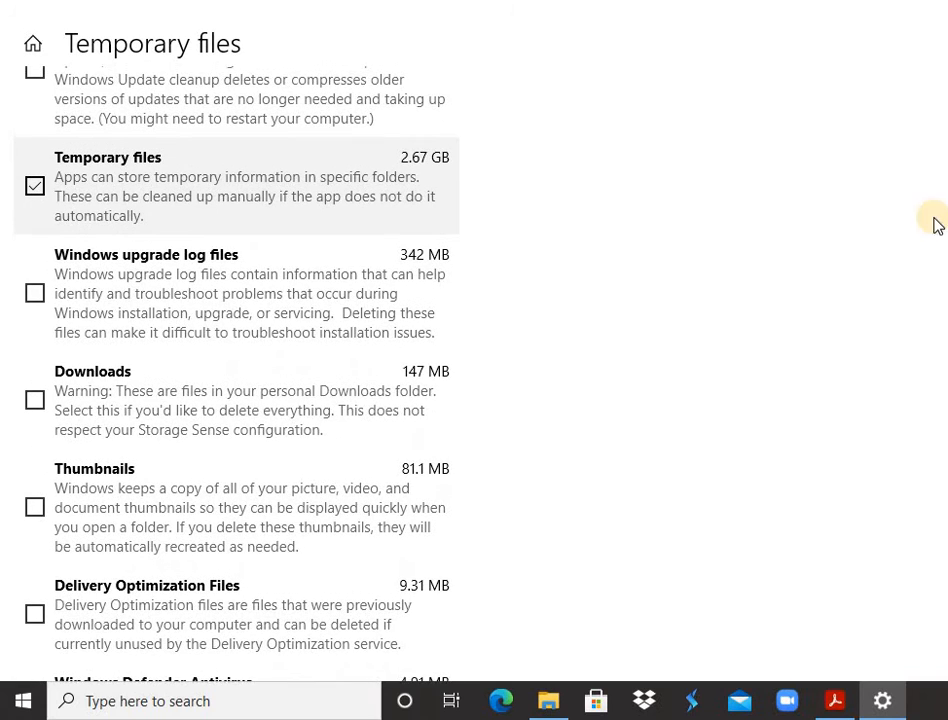
{"action": "scroll", "coordinate": [236, 360], "scroll_direction": "up", "scroll_amount": 2}
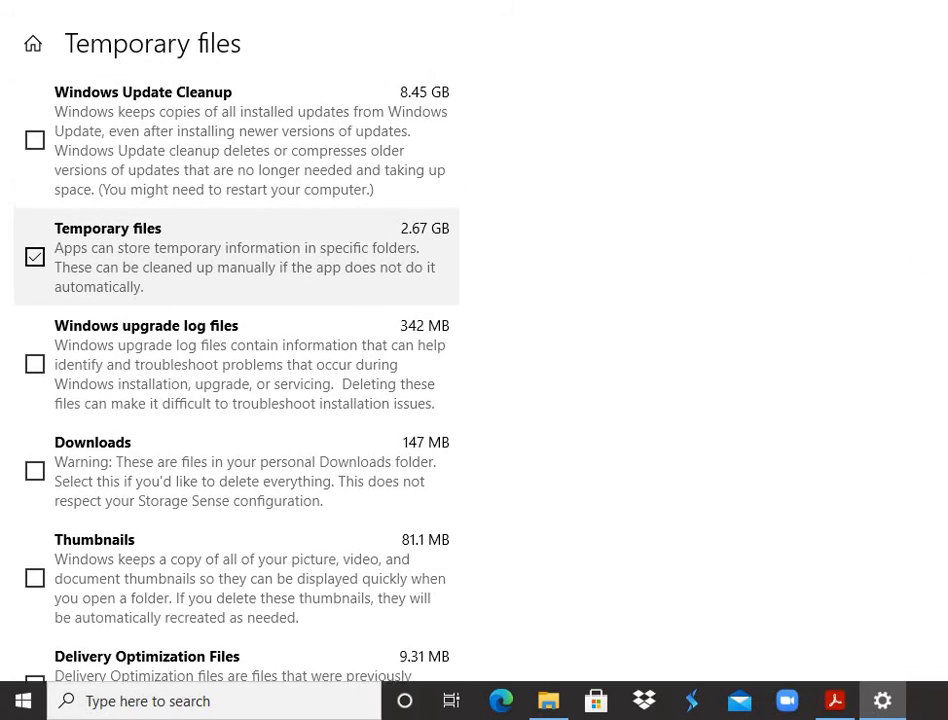
{"action": "scroll", "coordinate": [236, 360], "scroll_direction": "up", "scroll_amount": 1}
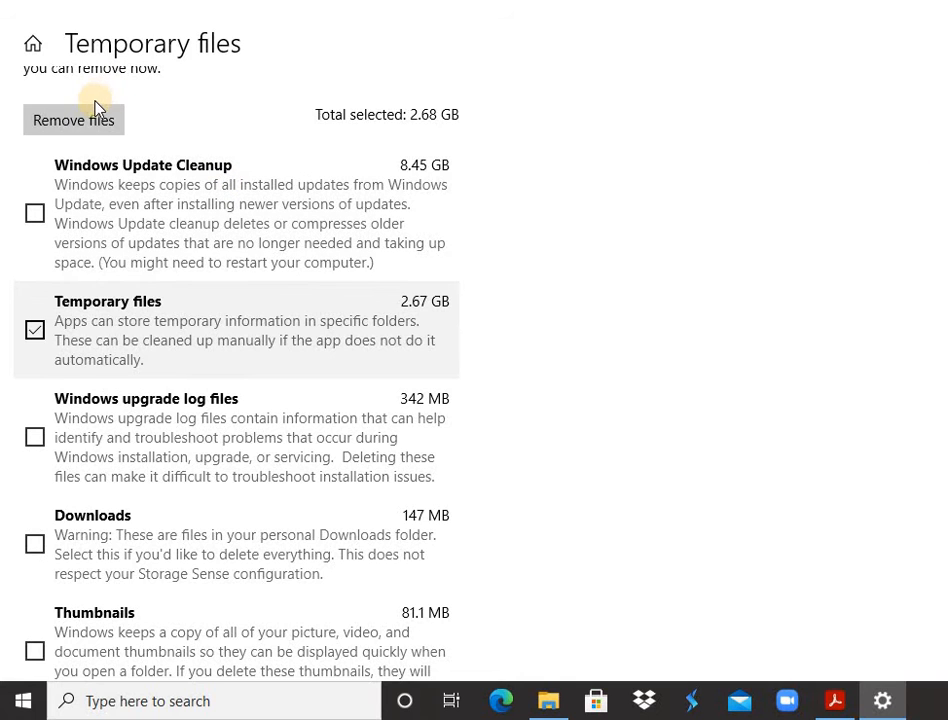
{"action": "left_click", "coordinate": [92, 116]}
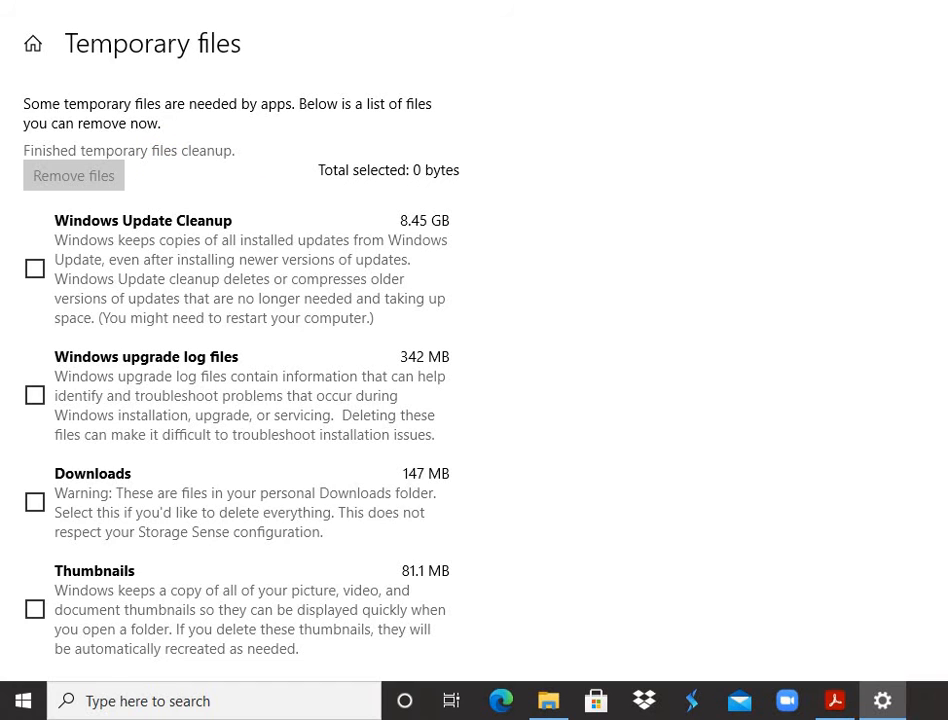
Review the sizes of all temporary file categories after the cleanup and return to the Settings home page.
{"action": "scroll", "coordinate": [235, 360], "scroll_direction": "down", "scroll_amount": 6}
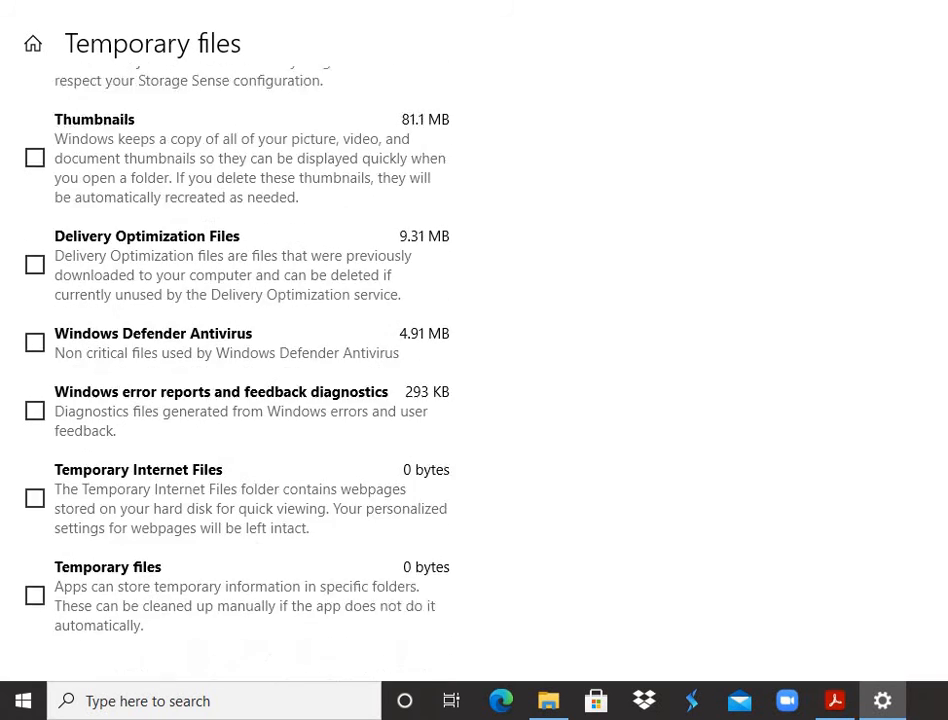
{"action": "scroll", "coordinate": [235, 300], "scroll_direction": "down", "scroll_amount": 1}
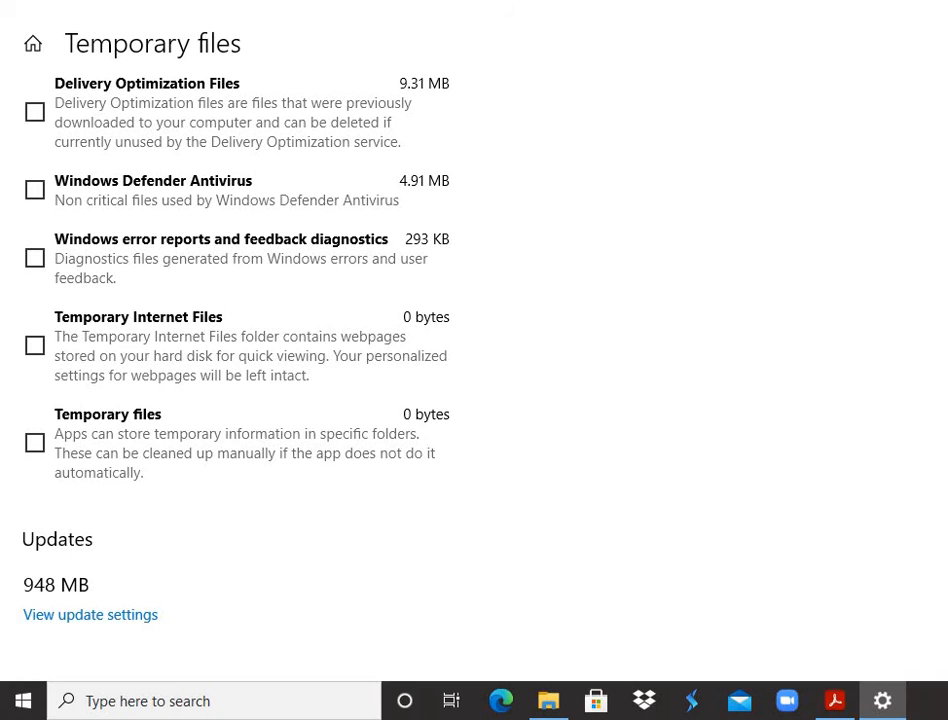
{"action": "scroll", "coordinate": [235, 290], "scroll_direction": "up", "scroll_amount": 2}
{"action": "scroll", "coordinate": [235, 290], "scroll_direction": "down", "scroll_amount": 1}
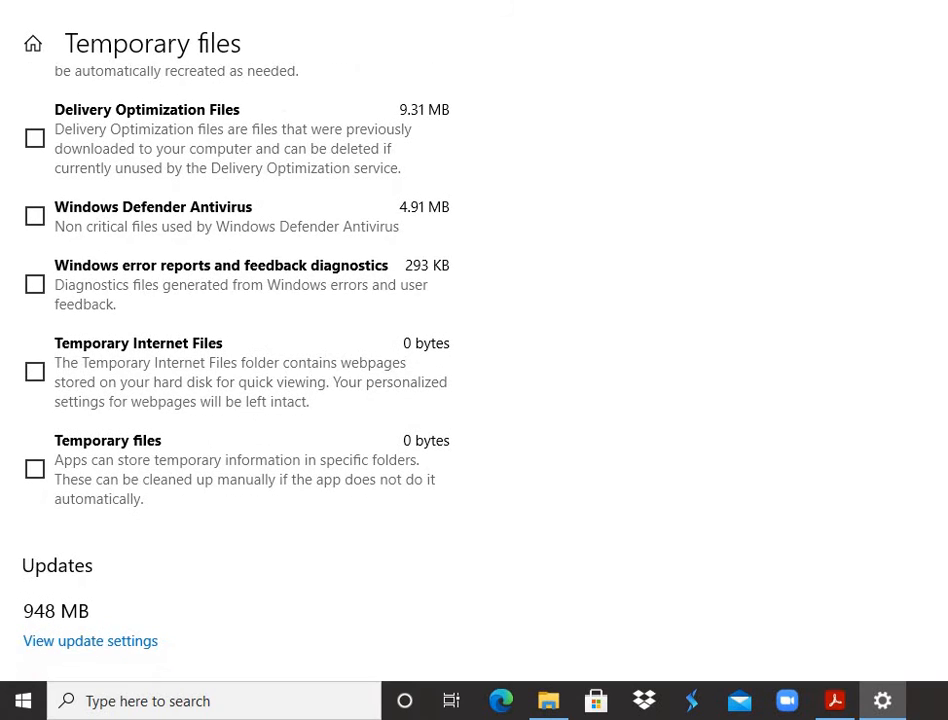
{"action": "scroll", "coordinate": [235, 360], "scroll_direction": "up", "scroll_amount": 6}
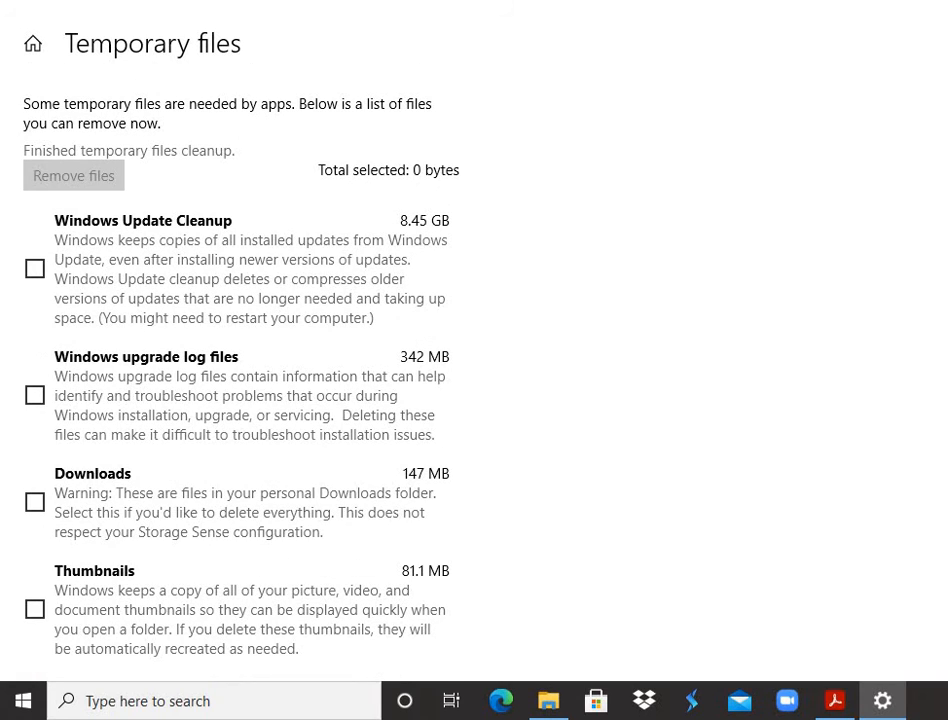
{"action": "scroll", "coordinate": [235, 360], "scroll_direction": "down", "scroll_amount": 6}
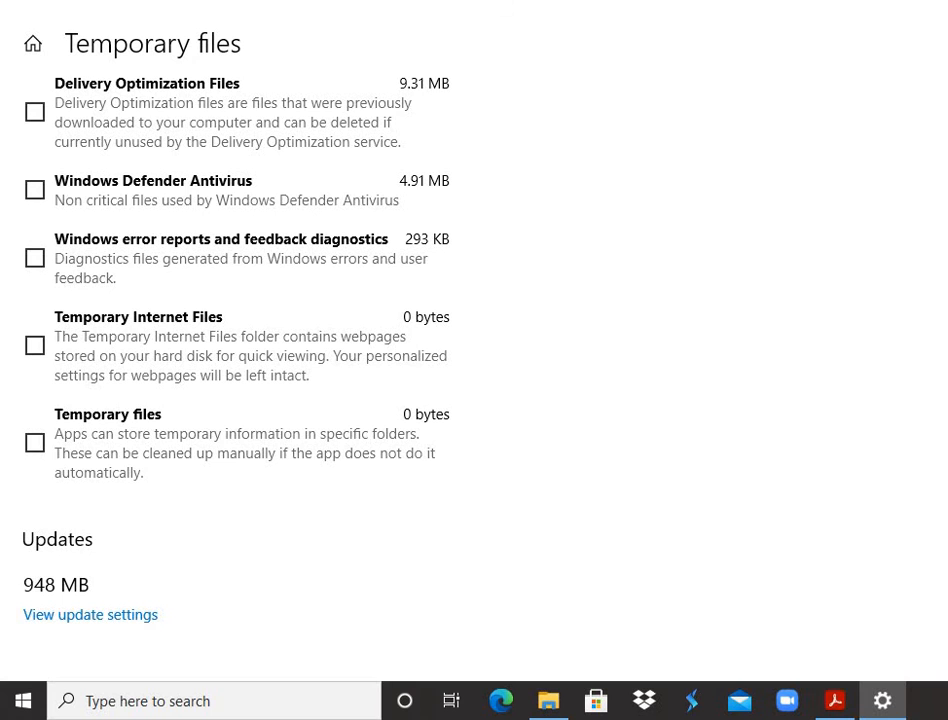
{"action": "scroll", "coordinate": [235, 360], "scroll_direction": "up", "scroll_amount": 6}
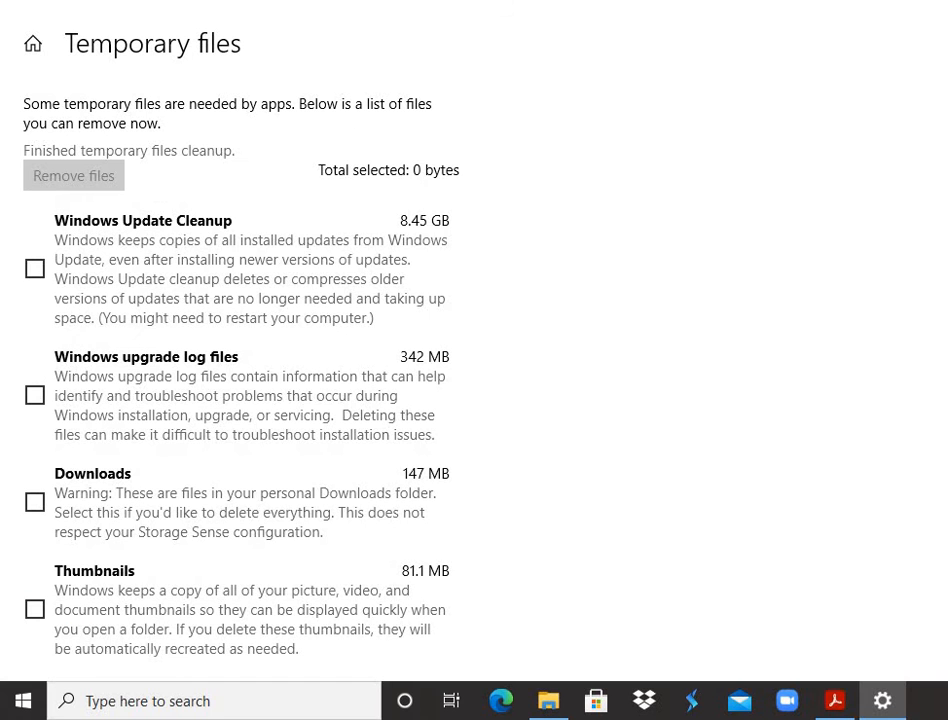
{"action": "left_click", "coordinate": [31, 46]}
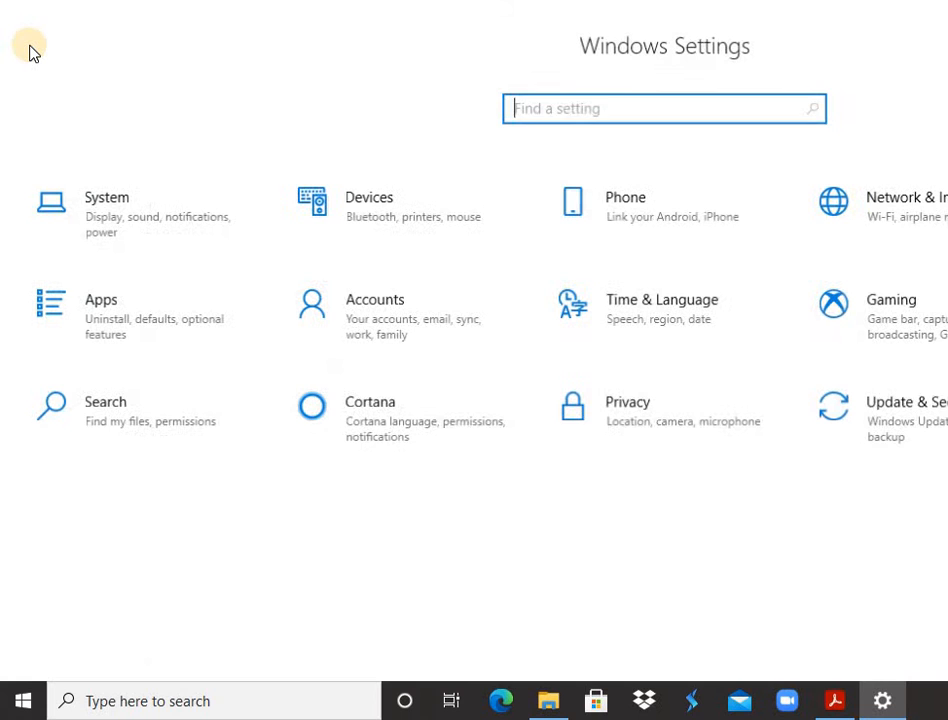